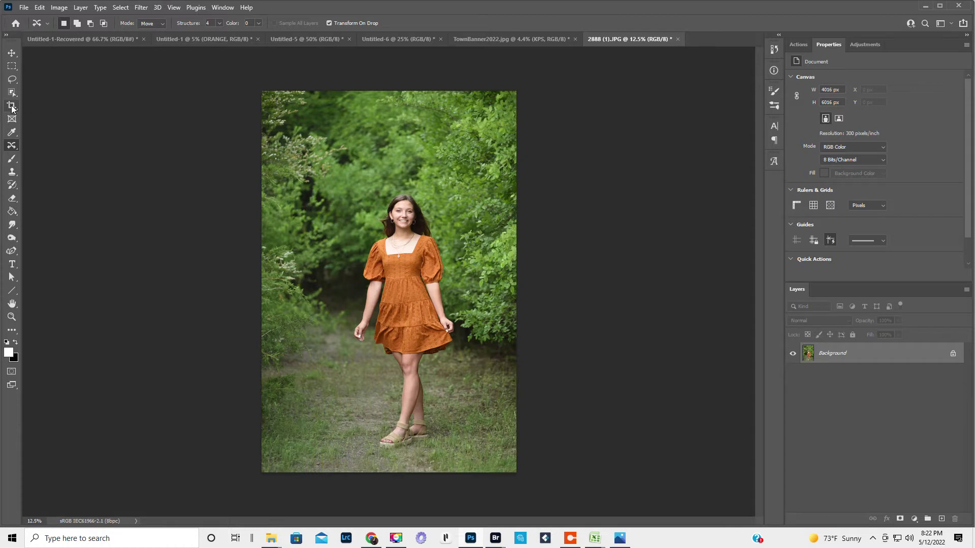
- Start a crop on the portrait with an 11:15 ratio
{"action": "left_click", "coordinate": [11, 107]}
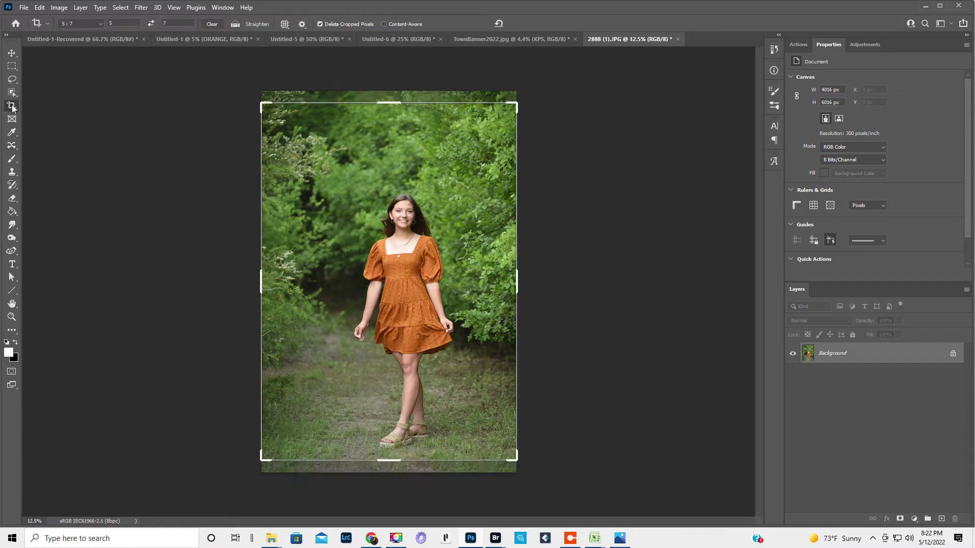
{"action": "double_click", "coordinate": [112, 23]}
{"action": "type", "text": "11"}
{"action": "key", "text": "Tab"}
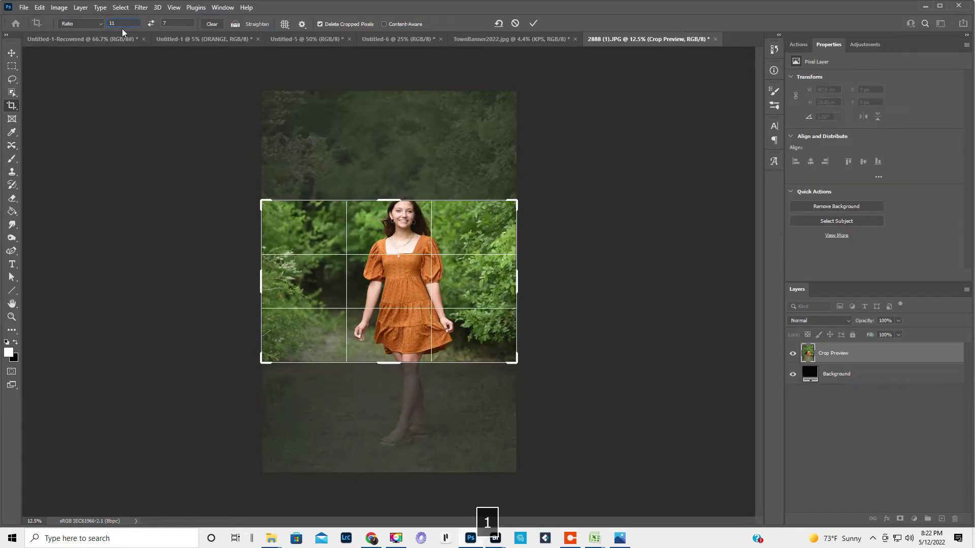
{"action": "type", "text": "15"}
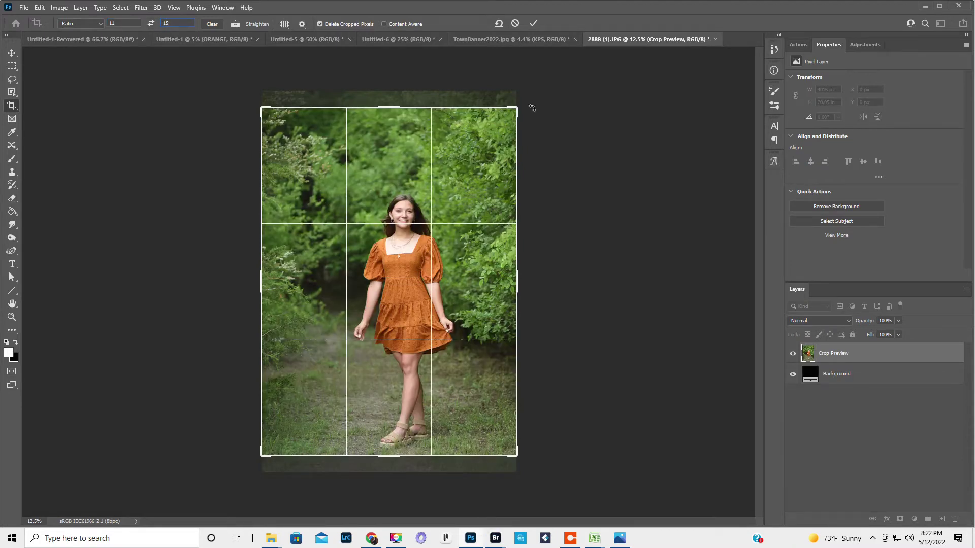
- Try a full-height Content-Aware crop of 4412 by 6016 px with the woman centred, and undo it
{"action": "left_click_drag", "start_coordinate": [516, 108], "coordinate": [522, 99]}
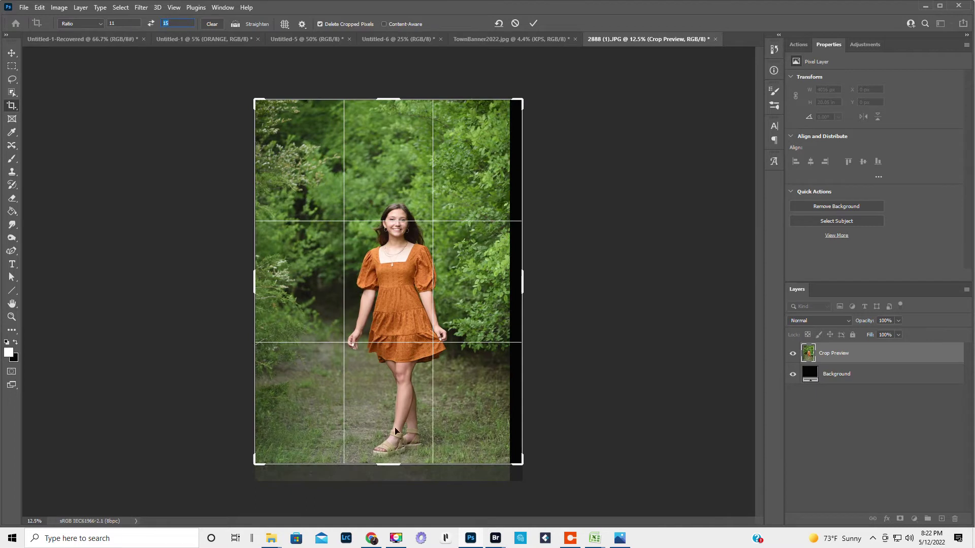
{"action": "left_click_drag", "start_coordinate": [252, 466], "coordinate": [248, 472]}
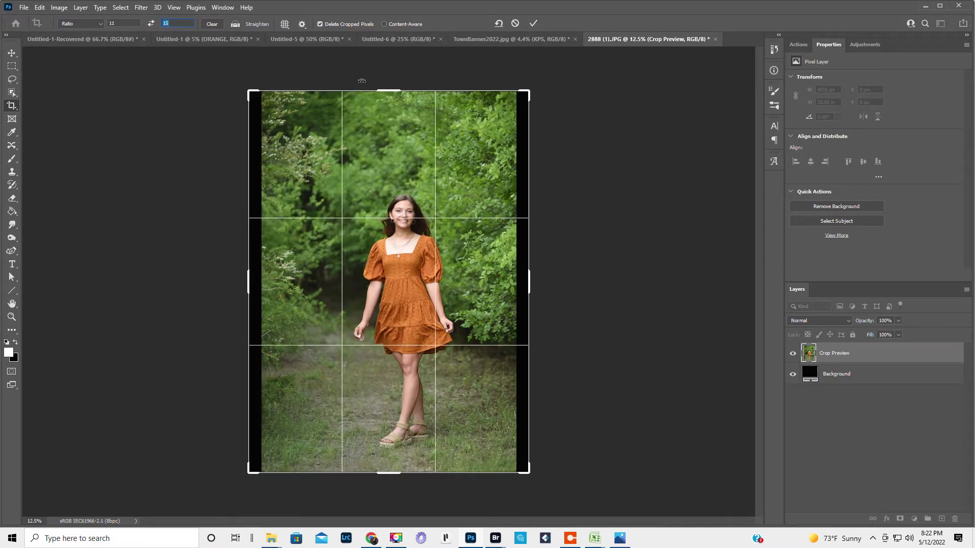
{"action": "left_click_drag", "start_coordinate": [403, 288], "coordinate": [389, 285]}
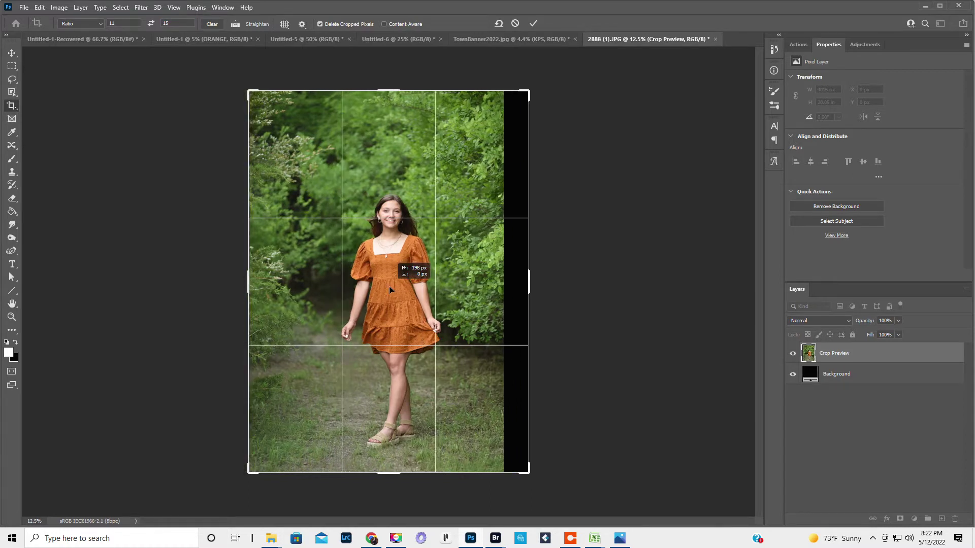
{"action": "left_click_drag", "start_coordinate": [389, 285], "coordinate": [389, 286]}
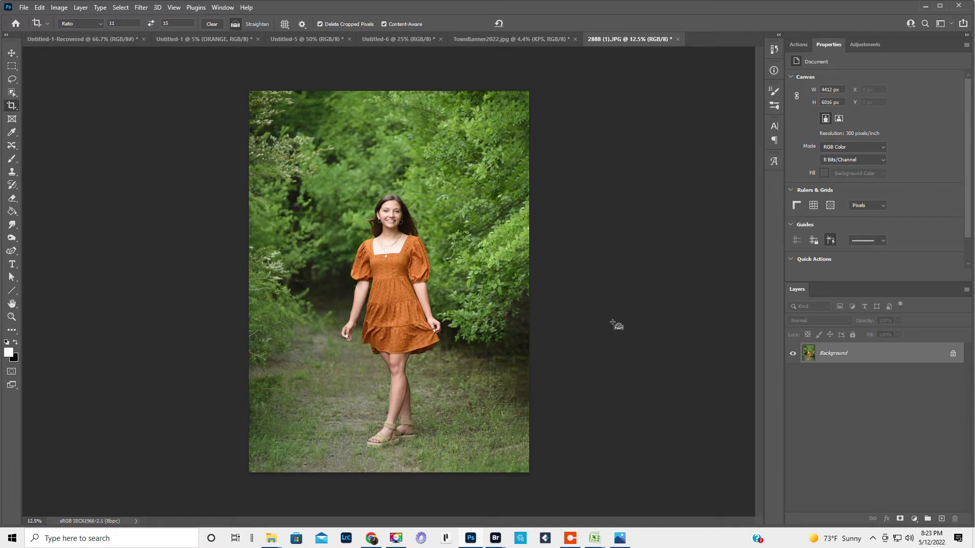
{"action": "key", "text": "ctrl+z"}
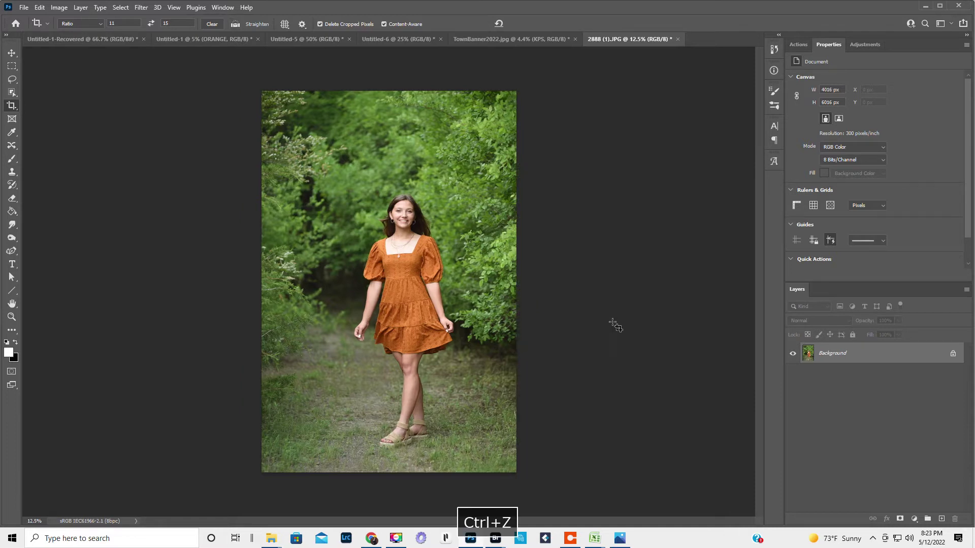
- Crop the portrait at full height with the woman centred and Content-Aware off, leaving an empty strip along the photo's right edge
{"action": "left_click", "coordinate": [11, 105]}
{"action": "left_click_drag", "start_coordinate": [388, 109], "coordinate": [389, 99]}
{"action": "left_click_drag", "start_coordinate": [391, 465], "coordinate": [391, 472]}
{"action": "left_click_drag", "start_coordinate": [398, 312], "coordinate": [384, 309]}
{"action": "left_click", "coordinate": [384, 24]}
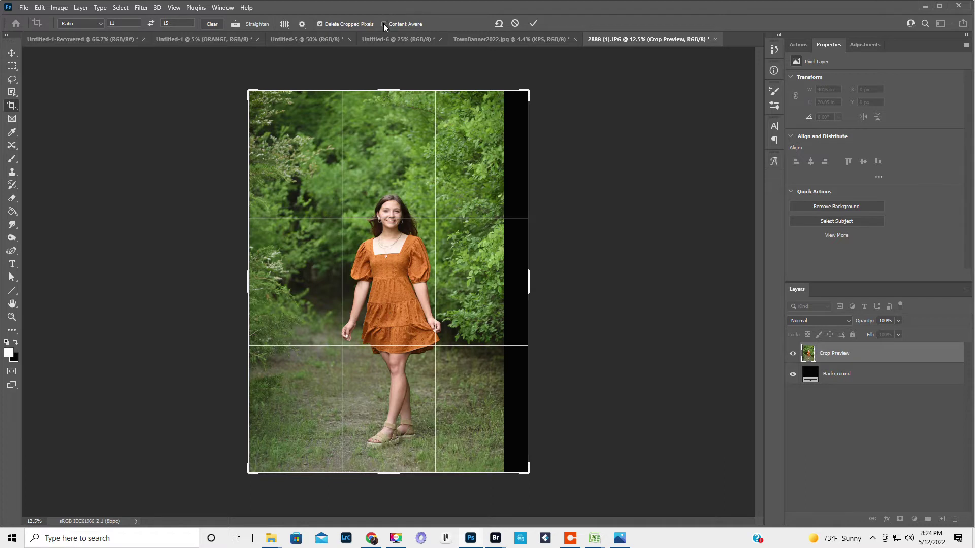
{"action": "left_click", "coordinate": [534, 24]}
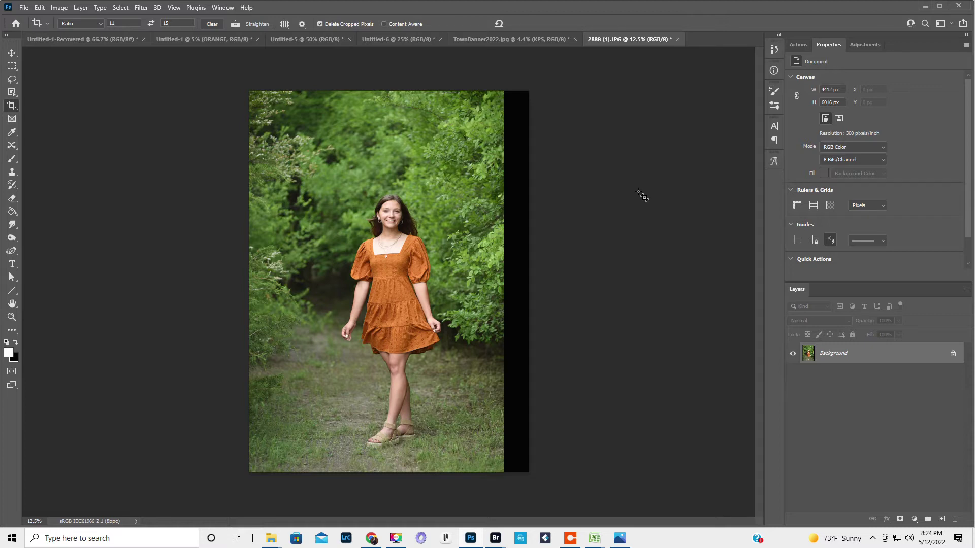
- Select the full-height foliage strip right of the woman, stretch it over the black strip without keeping proportions, and deselect it
{"action": "left_click", "coordinate": [12, 66]}
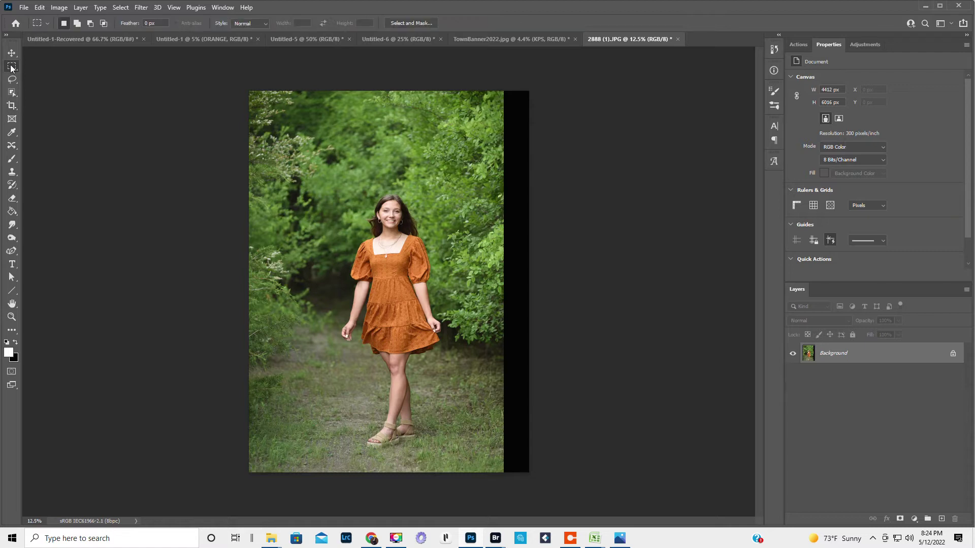
{"action": "right_click", "coordinate": [12, 68]}
{"action": "left_click", "coordinate": [12, 69]}
{"action": "left_click_drag", "start_coordinate": [454, 90], "coordinate": [503, 474]}
{"action": "key", "text": "ctrl+t"}
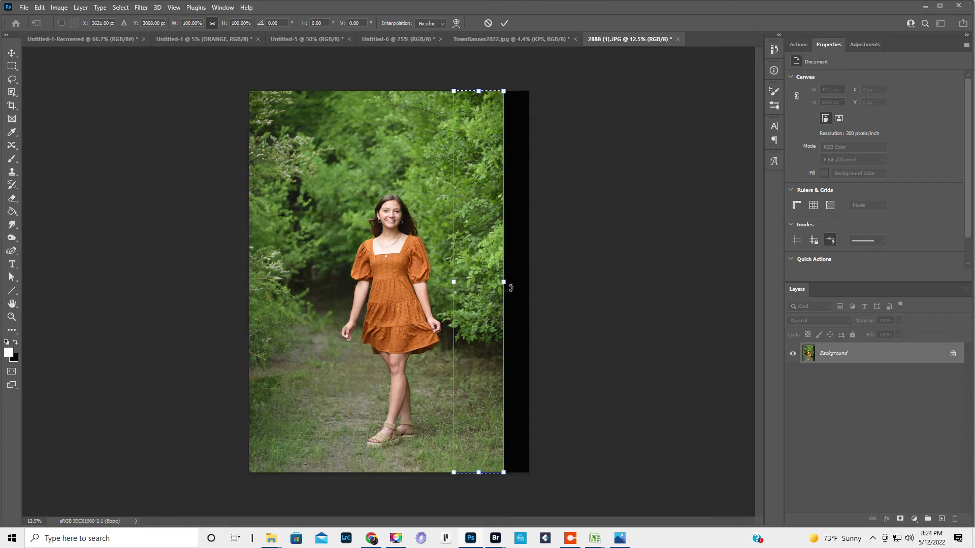
{"action": "key", "text": "shift"}
{"action": "left_click_drag", "start_coordinate": [503, 282], "coordinate": [529, 282]}
{"action": "key", "text": "Return"}
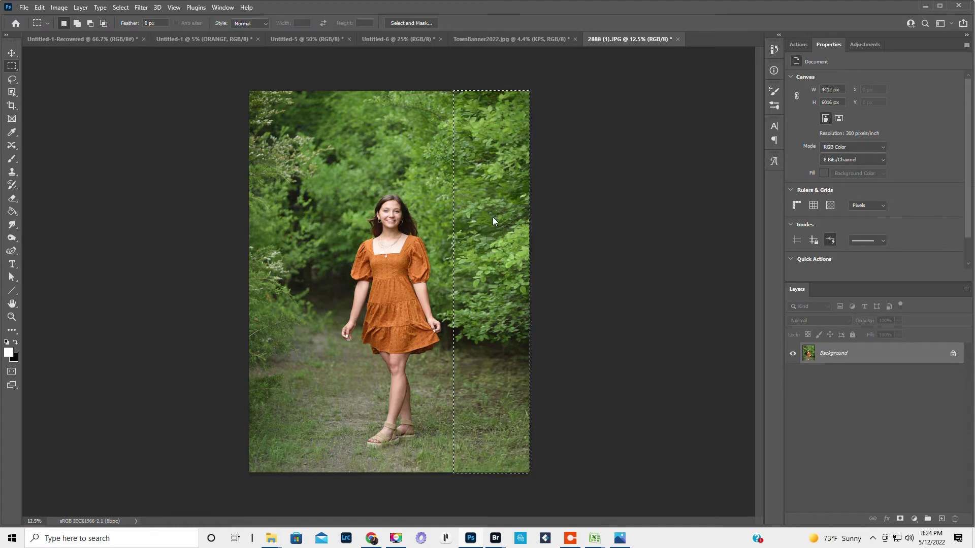
{"action": "key", "text": "ctrl+d"}
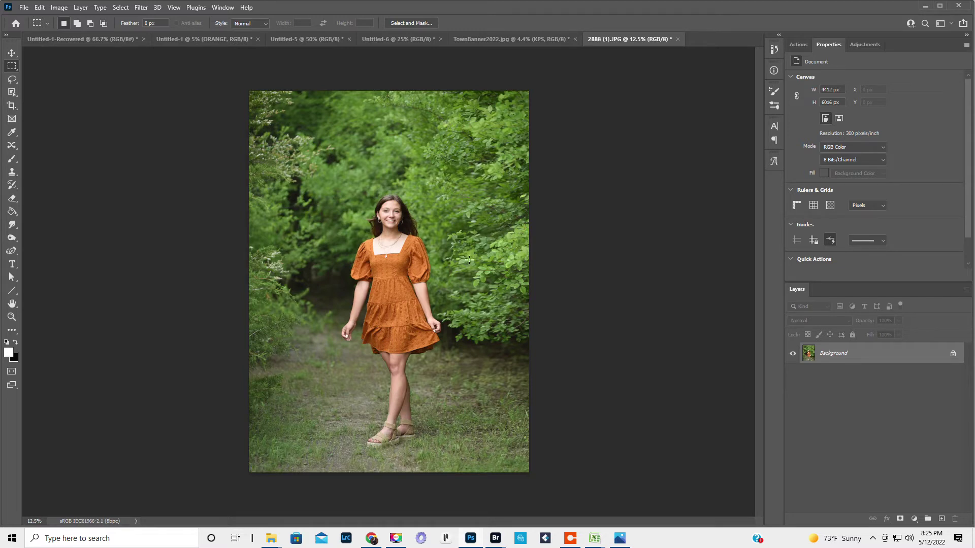
- Undo the foliage stretch and the crop, returning the photo to its uncropped state
{"action": "key", "text": "ctrl+z"}
{"action": "key", "text": "ctrl+z"}
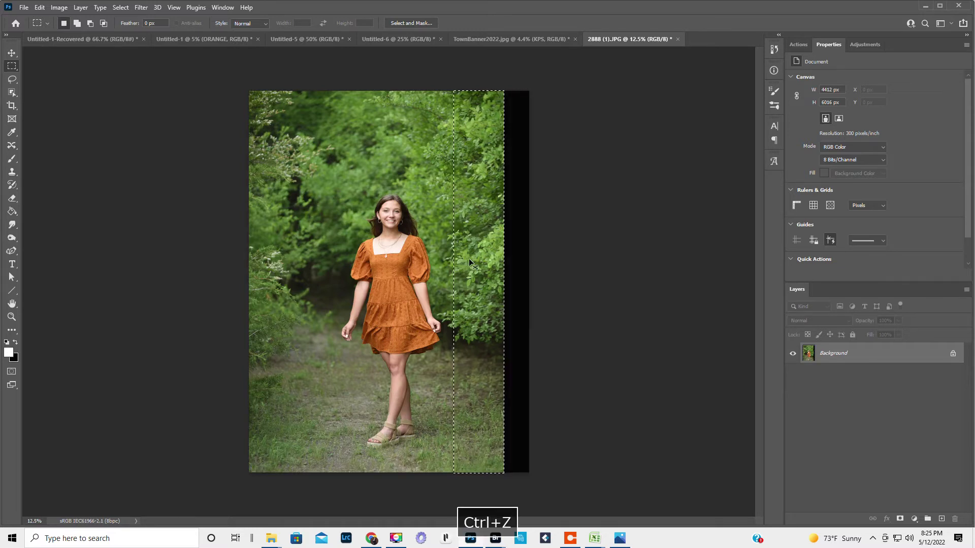
{"action": "key", "text": "ctrl+z"}
{"action": "key", "text": "ctrl+z"}
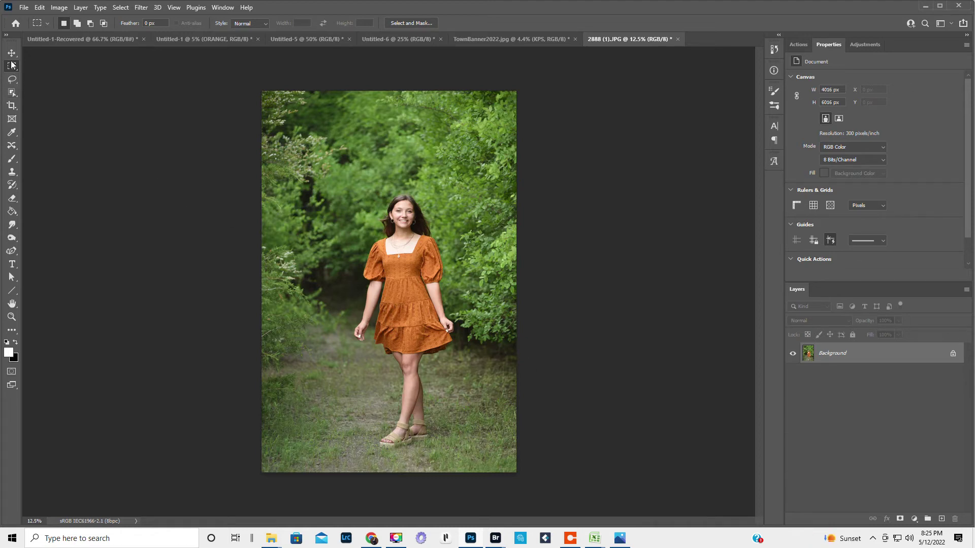
- Select the woman with Object Selection by framing her in a rectangle of about 1720 by 4232 px
{"action": "left_click", "coordinate": [12, 93]}
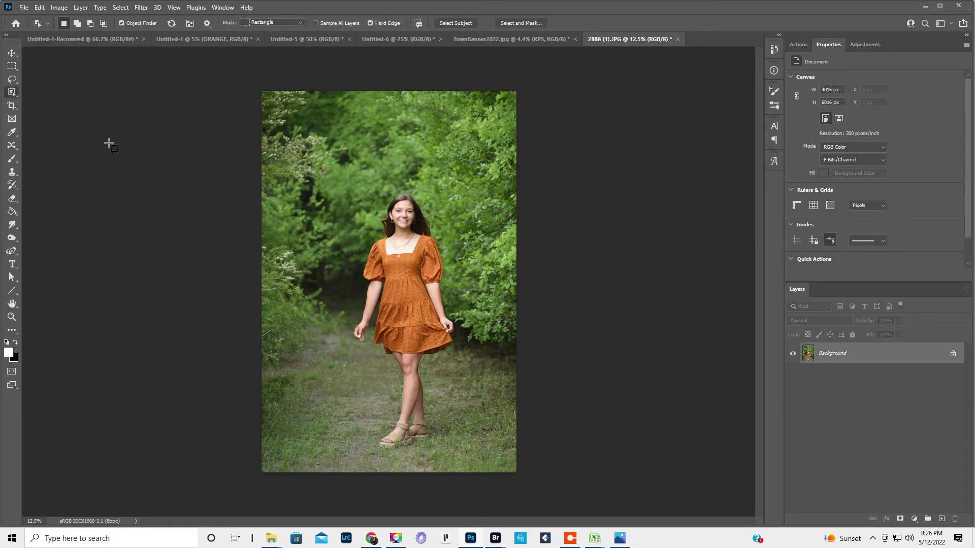
{"action": "left_click_drag", "start_coordinate": [347, 187], "coordinate": [458, 457]}
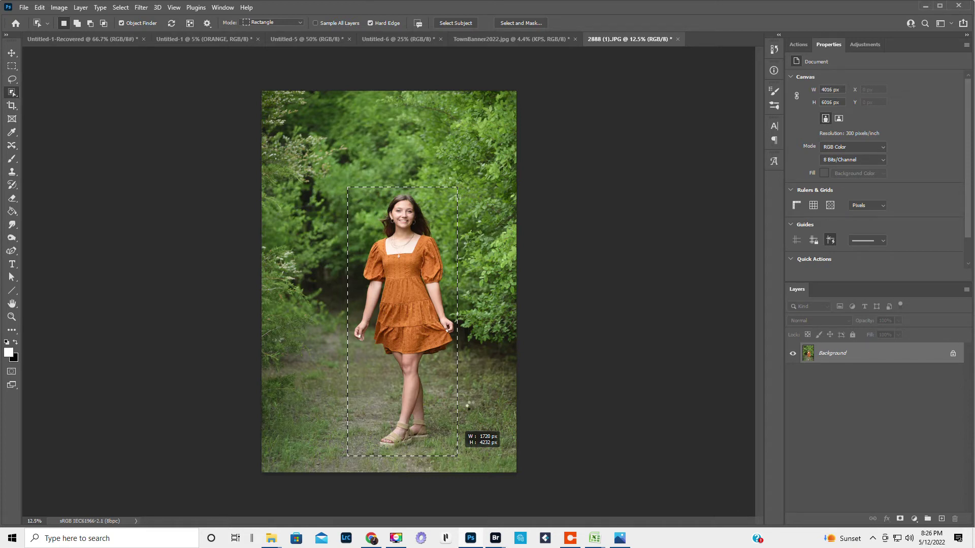
{"action": "left_click_drag", "start_coordinate": [468, 405], "coordinate": [467, 405]}
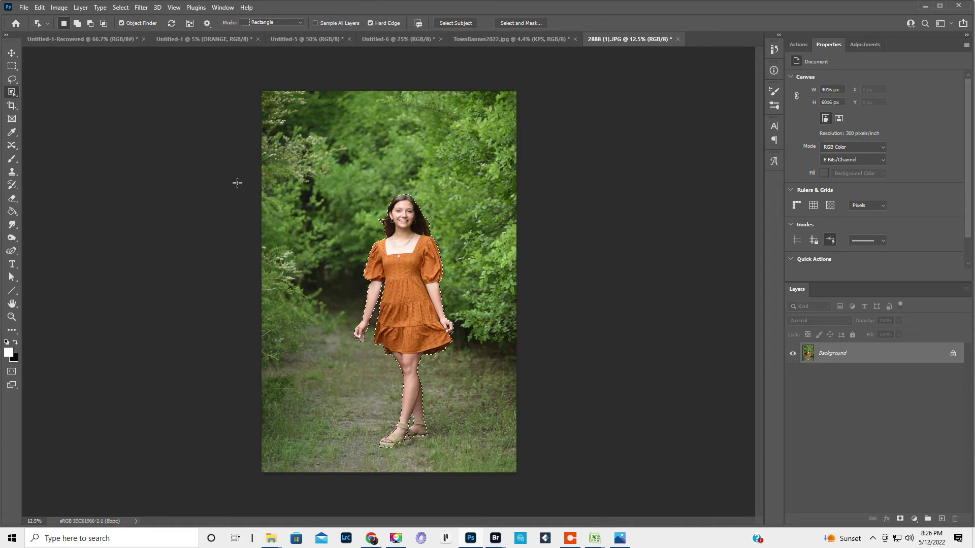
- Expand the selection around the woman by 6 pixels
{"action": "left_click", "coordinate": [117, 8]}
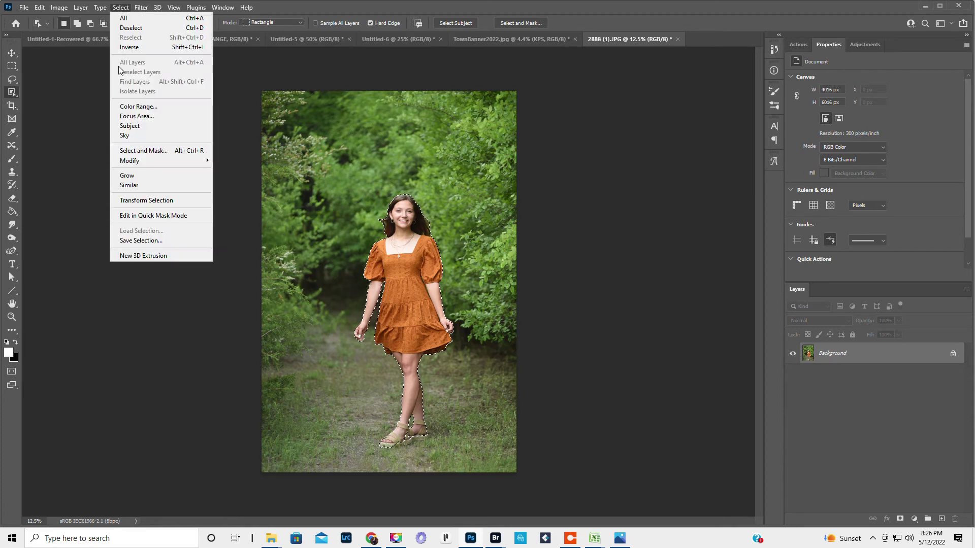
{"action": "mouse_move", "coordinate": [150, 162]}
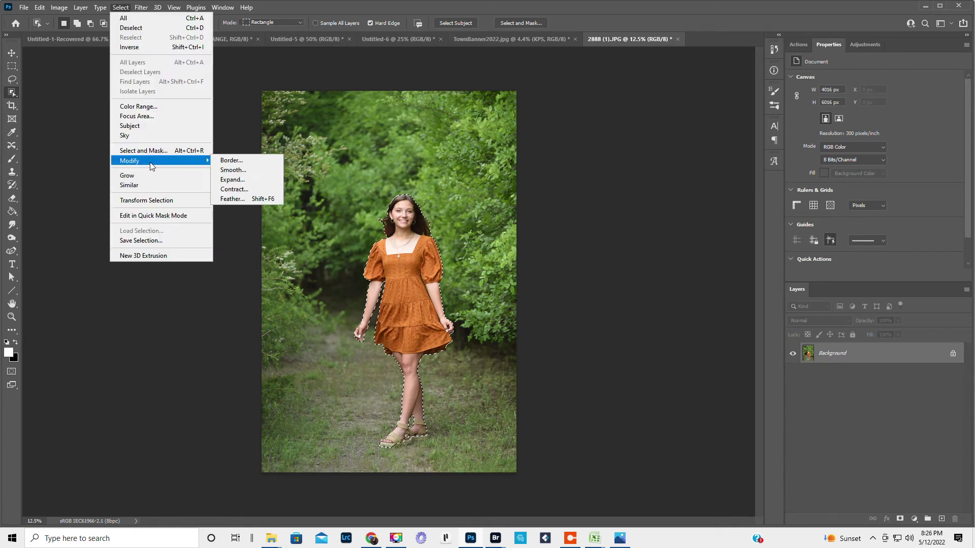
{"action": "left_click", "coordinate": [226, 180]}
{"action": "type", "text": "6"}
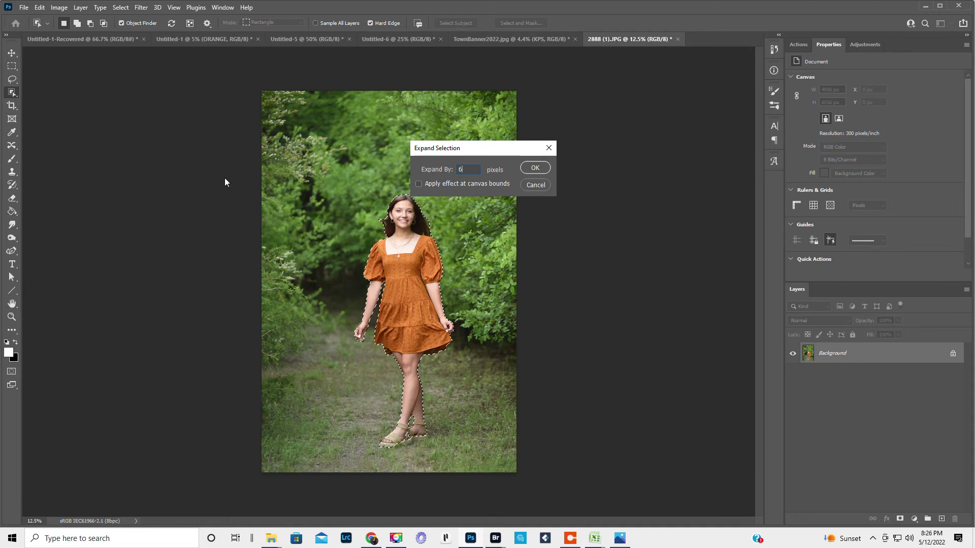
{"action": "left_click", "coordinate": [535, 168]}
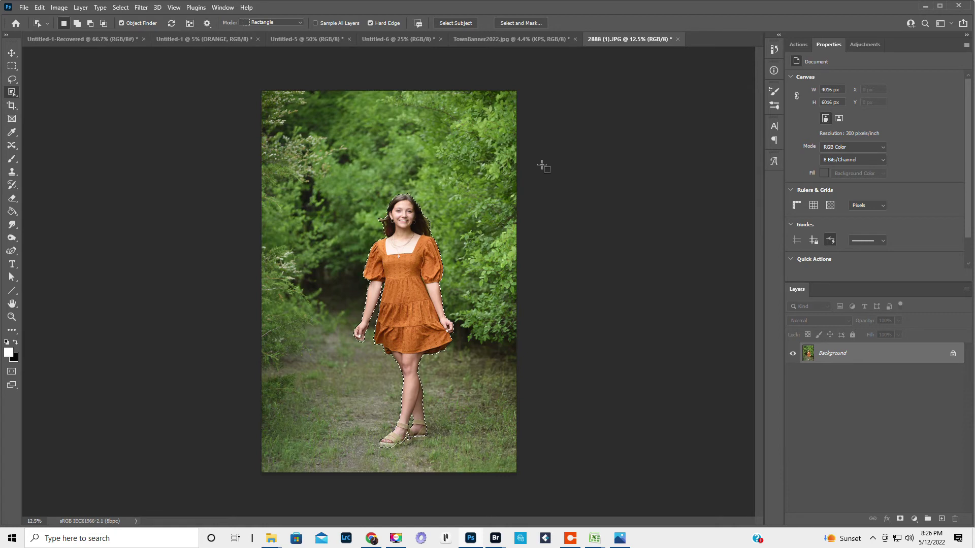
- Try shifting the woman about 312 px left with Content-Aware Move, and step back to the expanded selection
{"action": "left_click", "coordinate": [11, 146]}
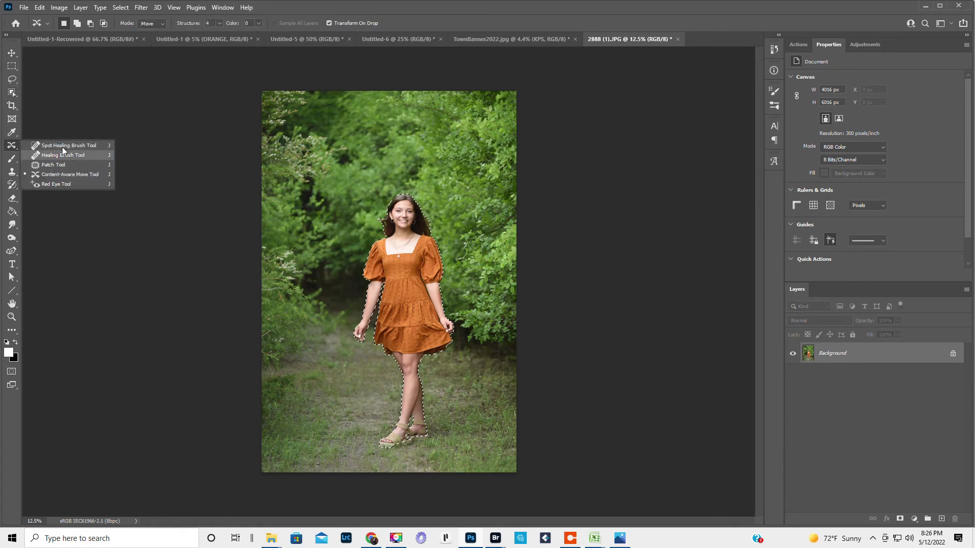
{"action": "left_click", "coordinate": [60, 174]}
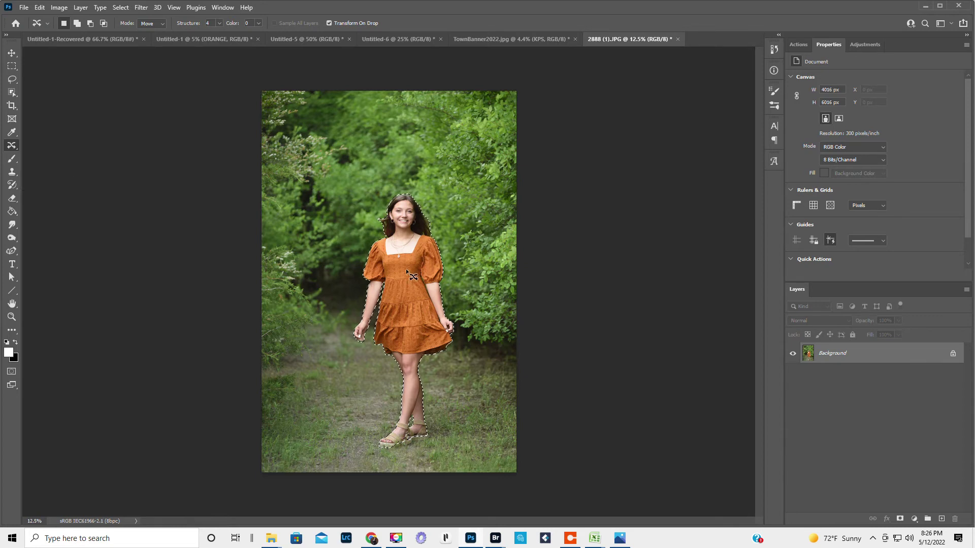
{"action": "left_click_drag", "start_coordinate": [407, 278], "coordinate": [388, 281]}
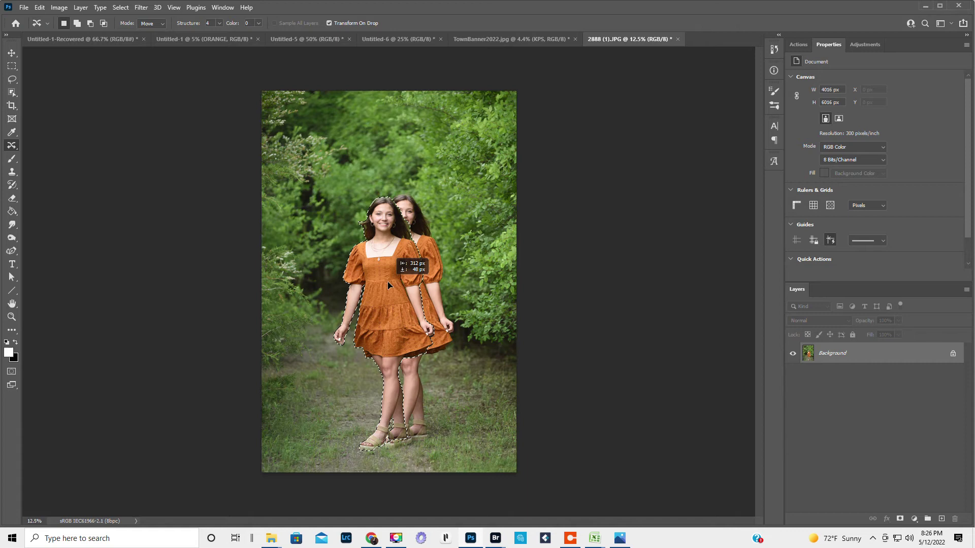
{"action": "left_click_drag", "start_coordinate": [388, 281], "coordinate": [388, 282]}
{"action": "left_click", "coordinate": [418, 23]}
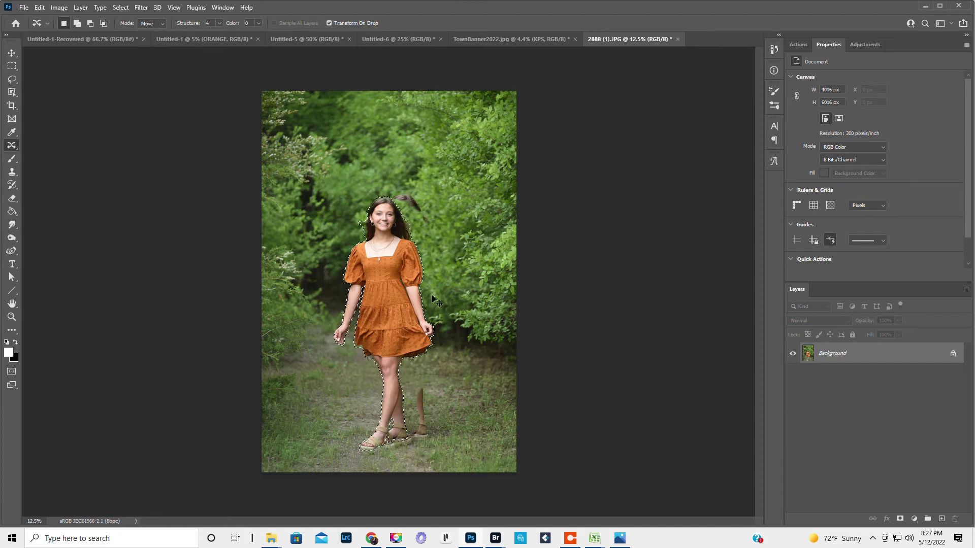
{"action": "key", "text": "ctrl+z"}
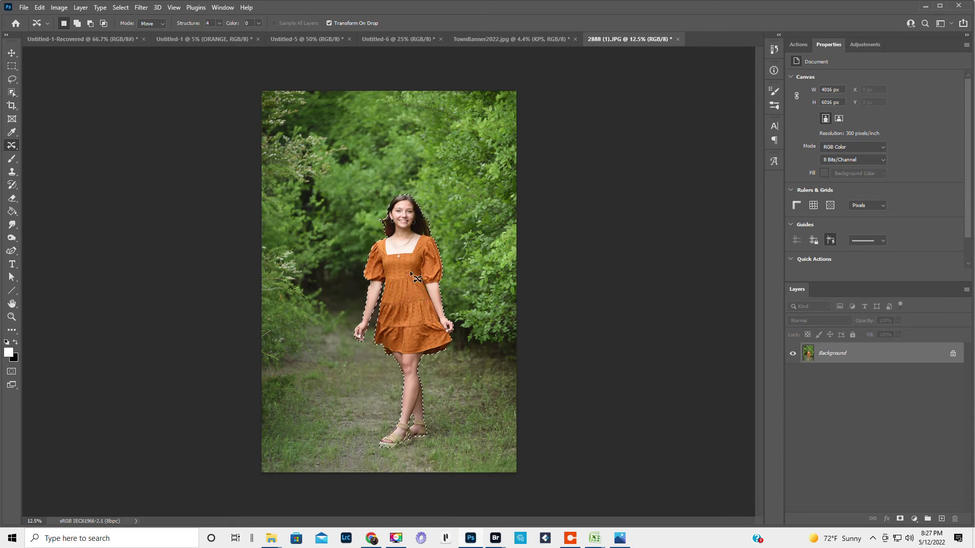
{"action": "left_click", "coordinate": [39, 8]}
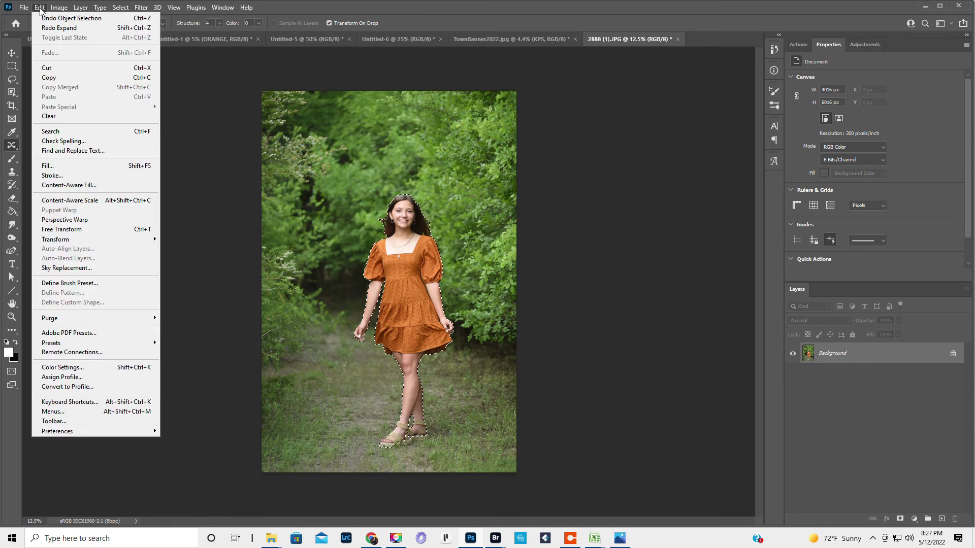
{"action": "left_click", "coordinate": [50, 29]}
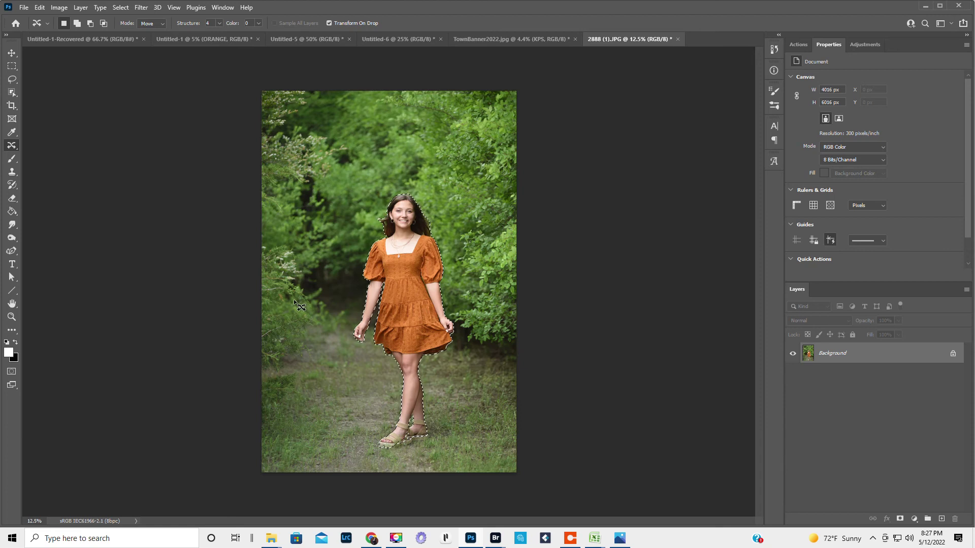
- Copy the selected woman onto a new layer and move the copy to the photo's upper-left corner
{"action": "key", "text": "ctrl+j"}
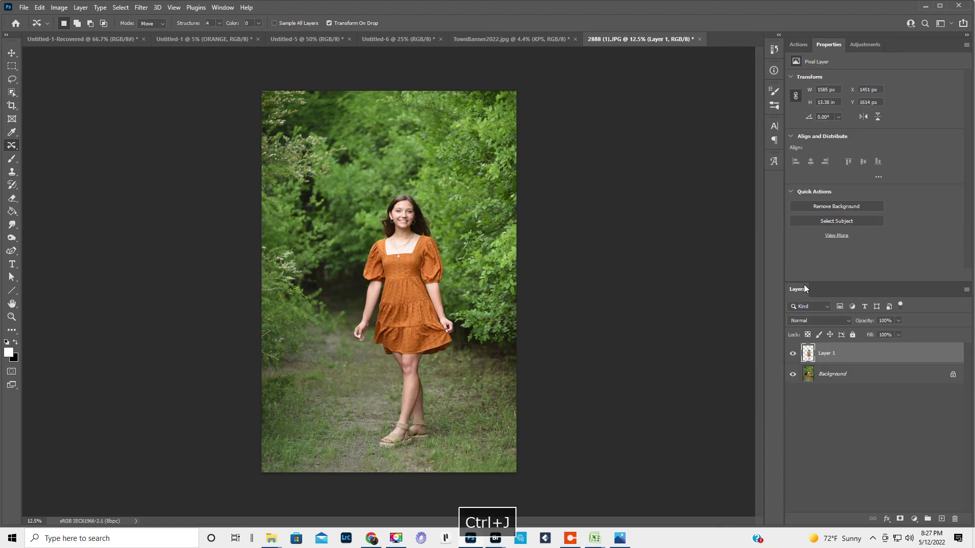
{"action": "left_click", "coordinate": [12, 53]}
{"action": "left_click_drag", "start_coordinate": [382, 263], "coordinate": [258, 145]}
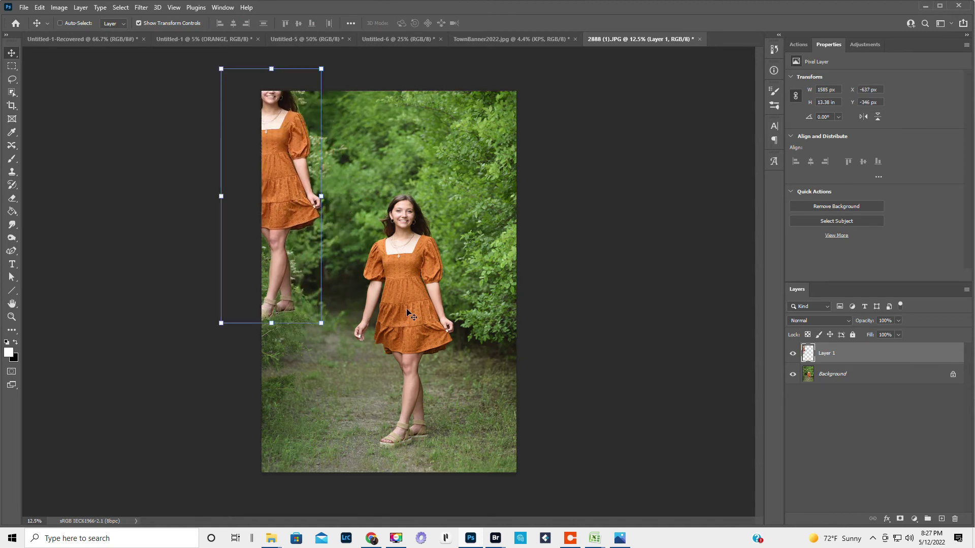
- Select the original woman on the Background layer with Object Selection and expand the selection by 6 pixels
{"action": "left_click", "coordinate": [859, 376]}
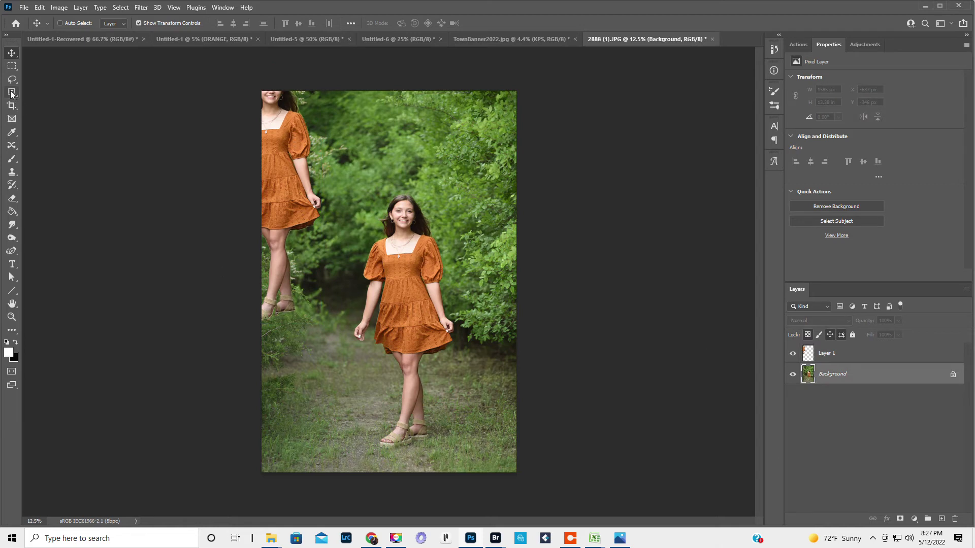
{"action": "left_click", "coordinate": [11, 93]}
{"action": "left_click_drag", "start_coordinate": [354, 192], "coordinate": [457, 450]}
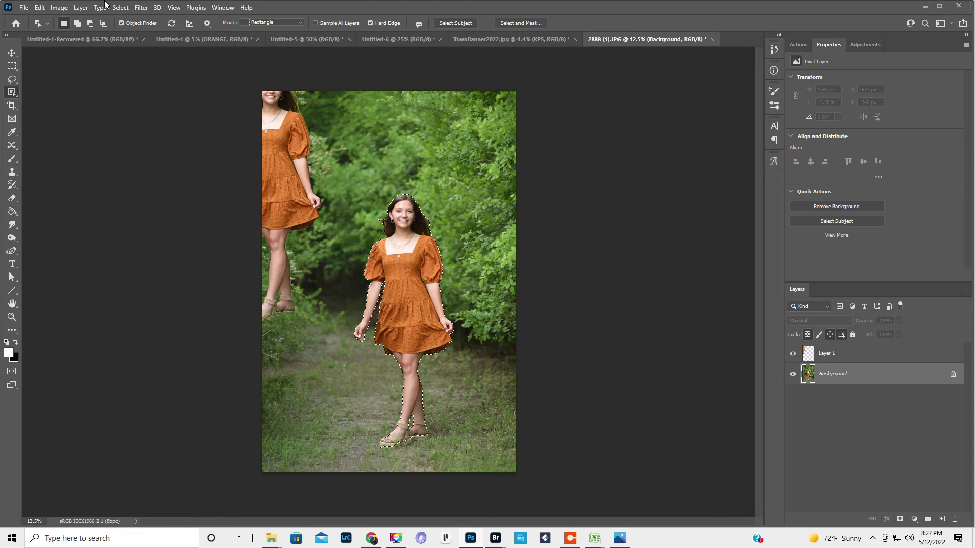
{"action": "left_click", "coordinate": [120, 8]}
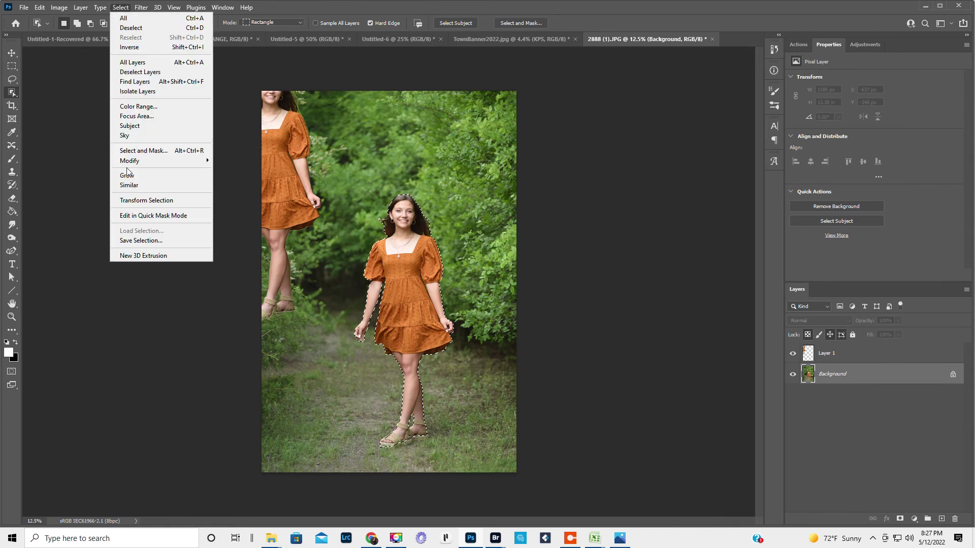
{"action": "mouse_move", "coordinate": [144, 160]}
{"action": "left_click", "coordinate": [239, 180]}
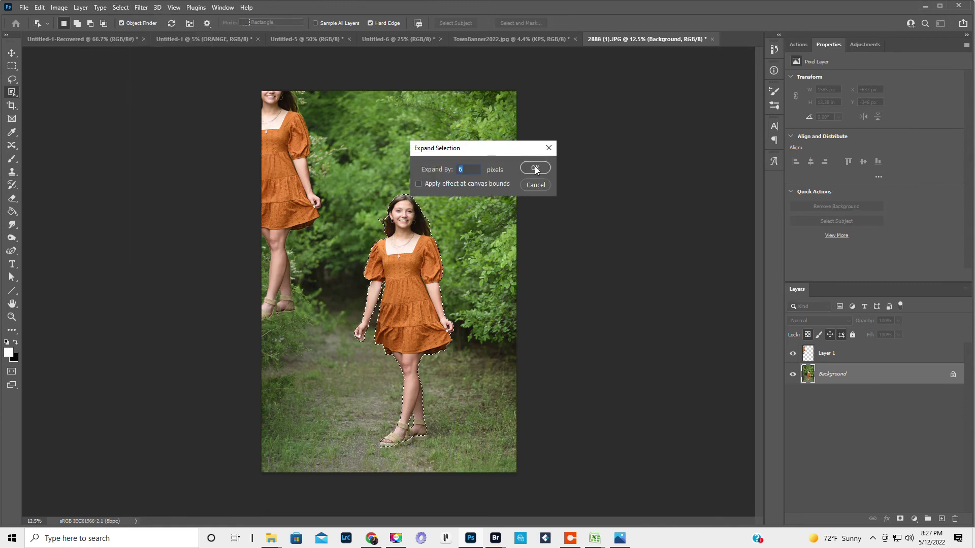
{"action": "left_click", "coordinate": [535, 169]}
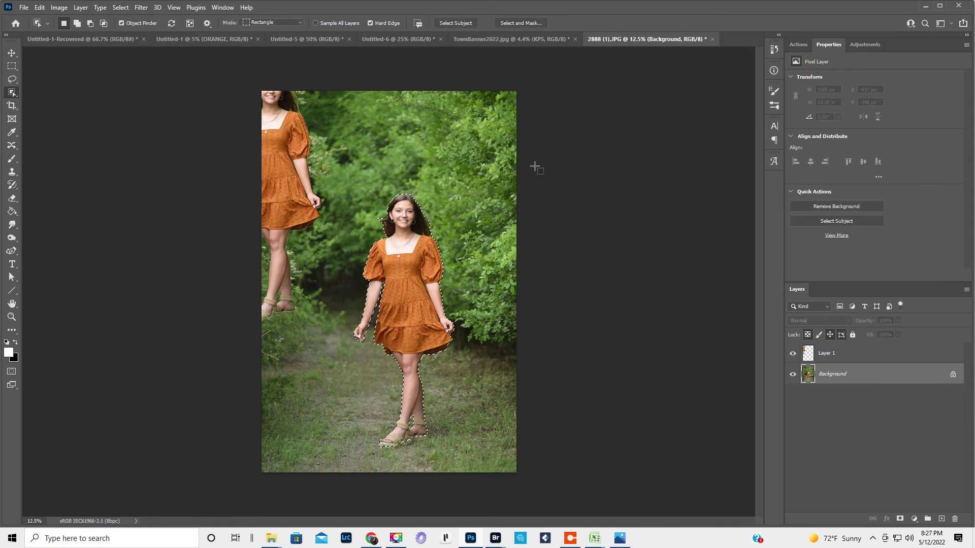
- Start Content-Aware Fill on the selected woman and subtract the foliage and path edges on both sides of her from the sampling area
{"action": "left_click", "coordinate": [39, 8]}
{"action": "mouse_move", "coordinate": [24, 8]}
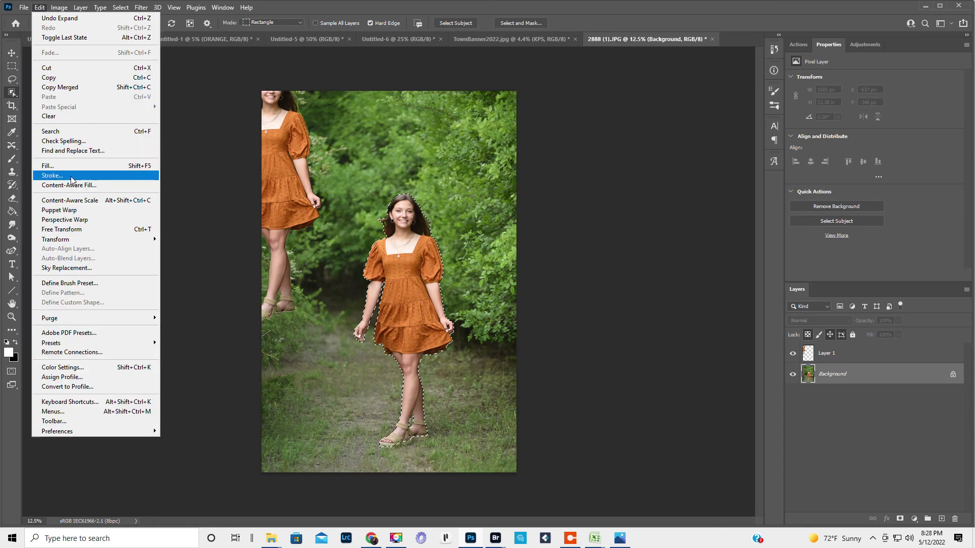
{"action": "left_click", "coordinate": [73, 186]}
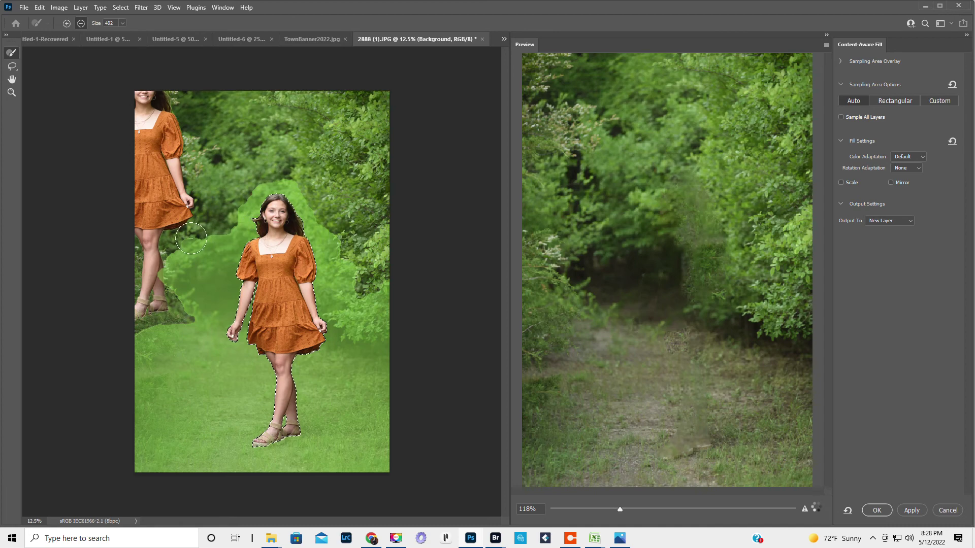
{"action": "left_click_drag", "start_coordinate": [190, 236], "coordinate": [147, 328]}
{"action": "mouse_move", "coordinate": [172, 395]}
{"action": "left_mouse_down"}
{"action": "mouse_move", "coordinate": [162, 482]}
{"action": "mouse_move", "coordinate": [141, 269]}
{"action": "mouse_move", "coordinate": [119, 494]}
{"action": "mouse_move", "coordinate": [130, 433]}
{"action": "mouse_move", "coordinate": [126, 496]}
{"action": "left_mouse_up"}
{"action": "left_click_drag", "start_coordinate": [182, 305], "coordinate": [192, 241]}
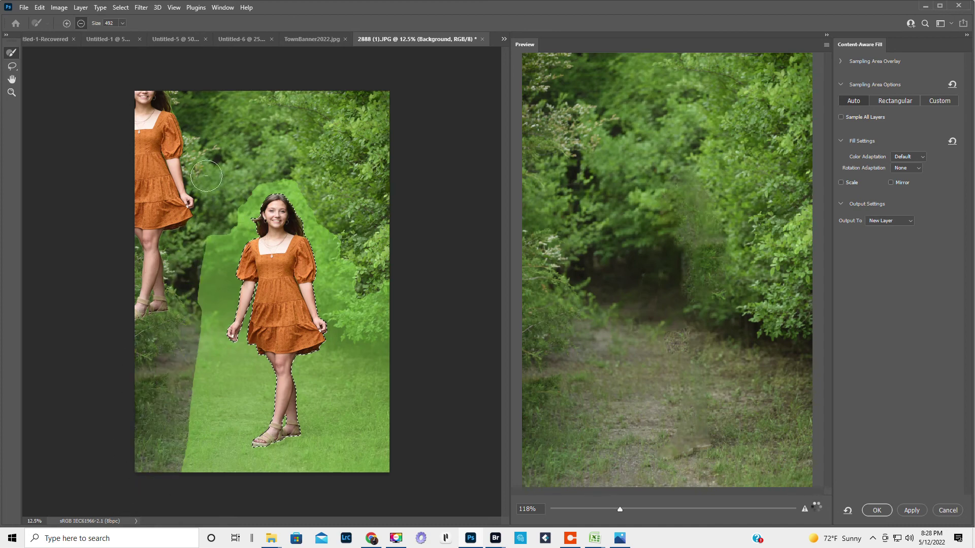
{"action": "mouse_move", "coordinate": [382, 327]}
{"action": "left_mouse_down"}
{"action": "mouse_move", "coordinate": [378, 421]}
{"action": "mouse_move", "coordinate": [385, 240]}
{"action": "mouse_move", "coordinate": [349, 412]}
{"action": "mouse_move", "coordinate": [364, 338]}
{"action": "mouse_move", "coordinate": [356, 240]}
{"action": "mouse_move", "coordinate": [350, 484]}
{"action": "mouse_move", "coordinate": [359, 423]}
{"action": "mouse_move", "coordinate": [367, 473]}
{"action": "mouse_move", "coordinate": [386, 460]}
{"action": "mouse_move", "coordinate": [389, 406]}
{"action": "left_mouse_up"}
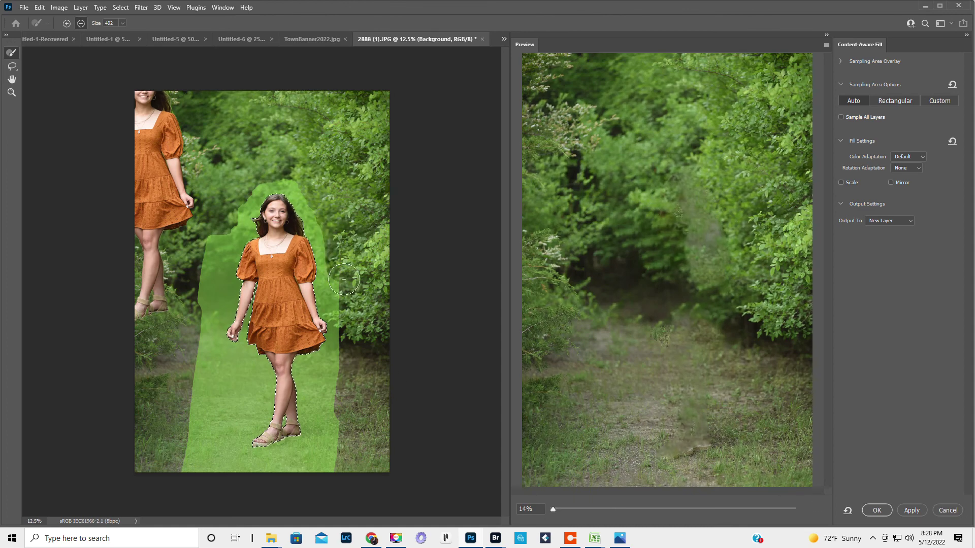
{"action": "left_click_drag", "start_coordinate": [345, 376], "coordinate": [333, 487]}
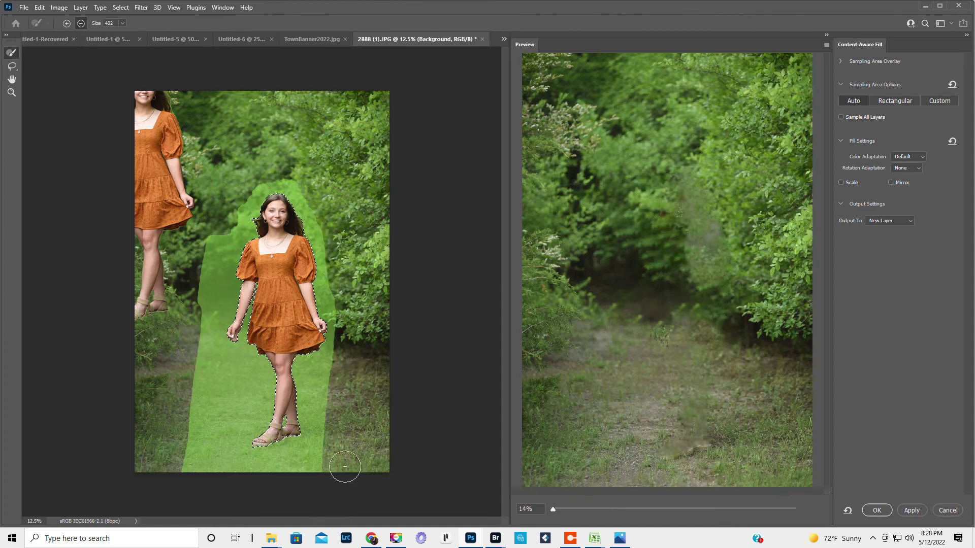
{"action": "mouse_move", "coordinate": [200, 267]}
{"action": "left_mouse_down"}
{"action": "mouse_move", "coordinate": [182, 496]}
{"action": "mouse_move", "coordinate": [168, 476]}
{"action": "left_mouse_up"}
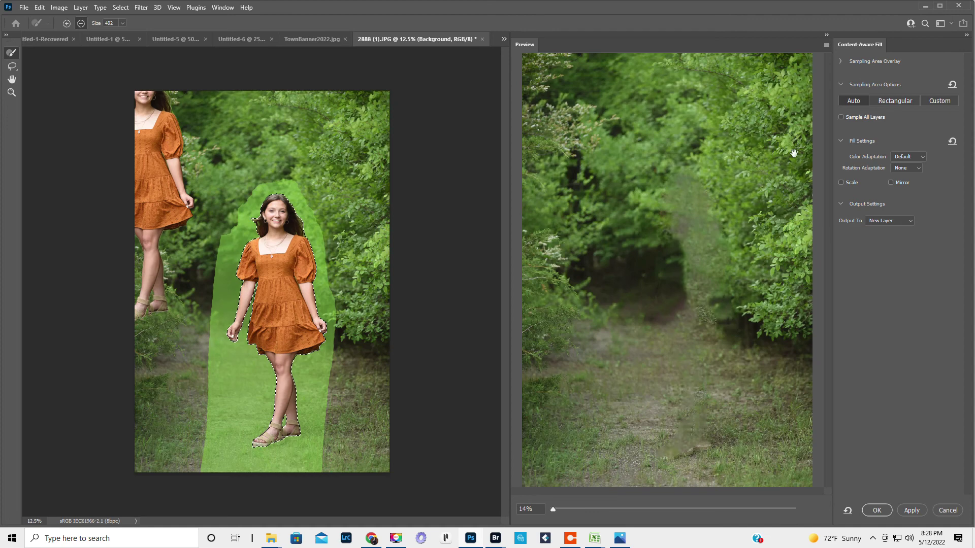
- Try High color adaptation for the fill, and set it to Very High
{"action": "left_click", "coordinate": [904, 157]}
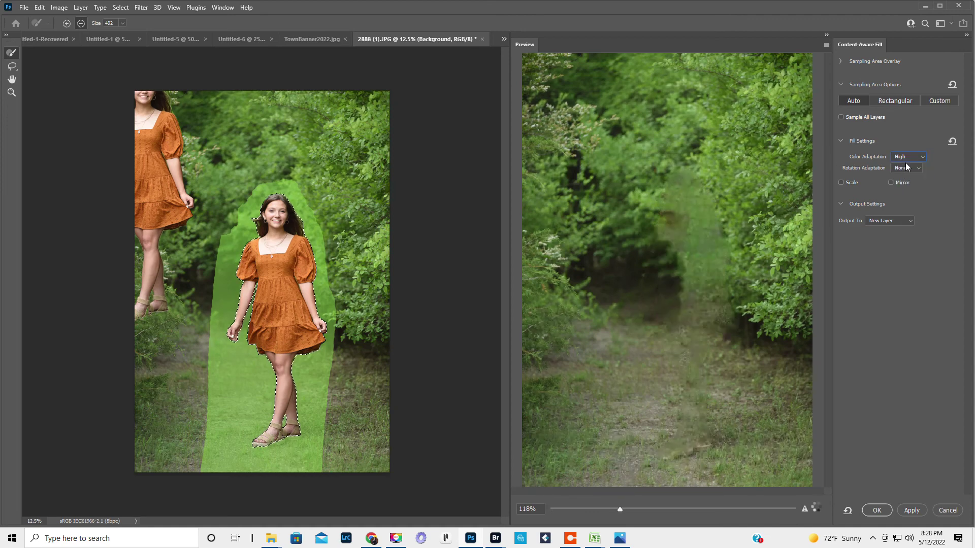
{"action": "left_click", "coordinate": [904, 158]}
{"action": "left_click", "coordinate": [896, 188]}
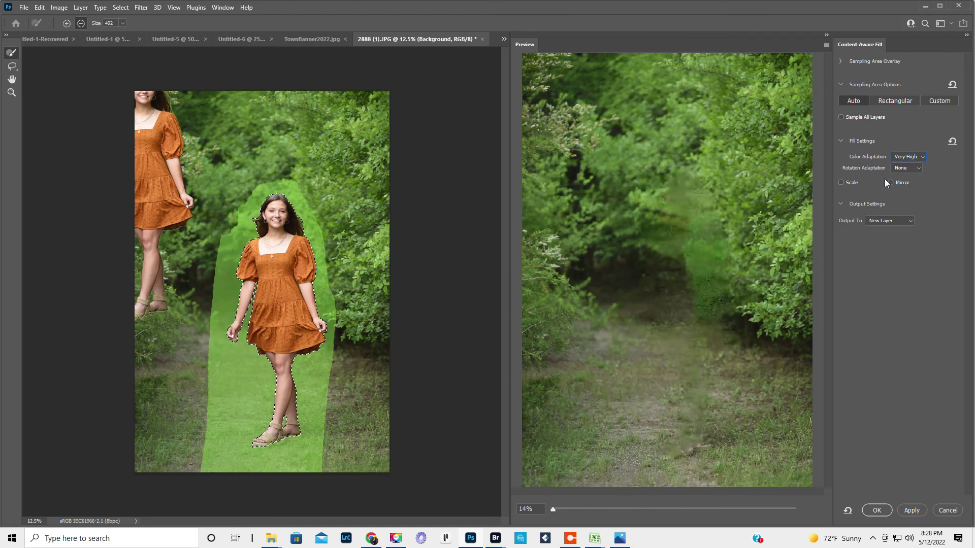
- Subtract more of the path and foliage to the woman's left from the sampling area and output the fill to a new layer
{"action": "mouse_move", "coordinate": [200, 350]}
{"action": "left_mouse_down"}
{"action": "mouse_move", "coordinate": [216, 414]}
{"action": "mouse_move", "coordinate": [195, 502]}
{"action": "left_mouse_up"}
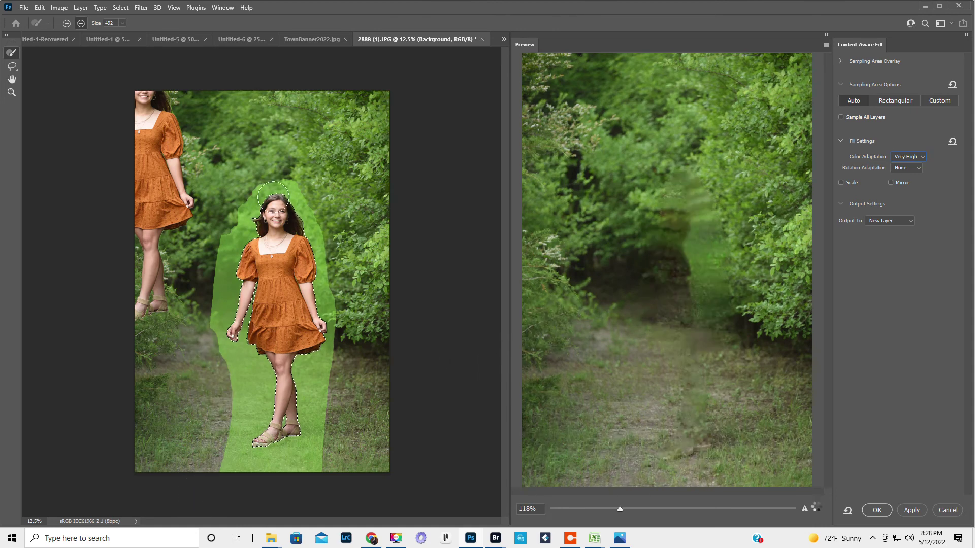
{"action": "mouse_move", "coordinate": [213, 292]}
{"action": "left_mouse_down"}
{"action": "mouse_move", "coordinate": [191, 378]}
{"action": "mouse_move", "coordinate": [188, 370]}
{"action": "left_mouse_up"}
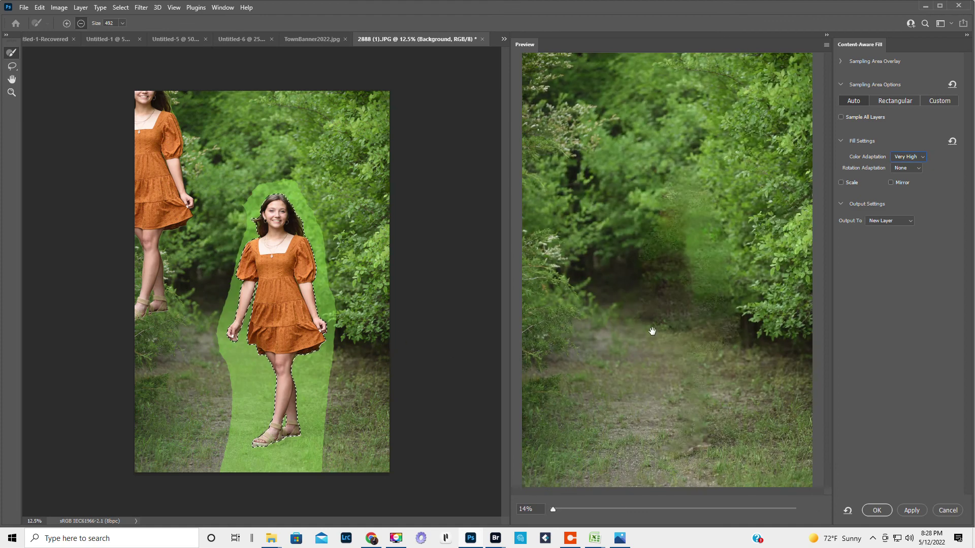
{"action": "left_click", "coordinate": [876, 511]}
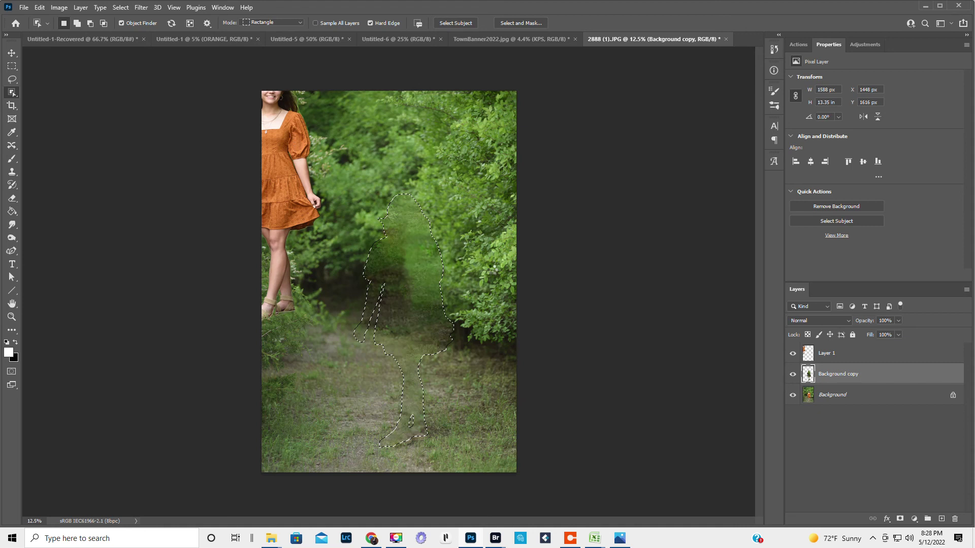
{"action": "key", "text": "ctrl+d"}
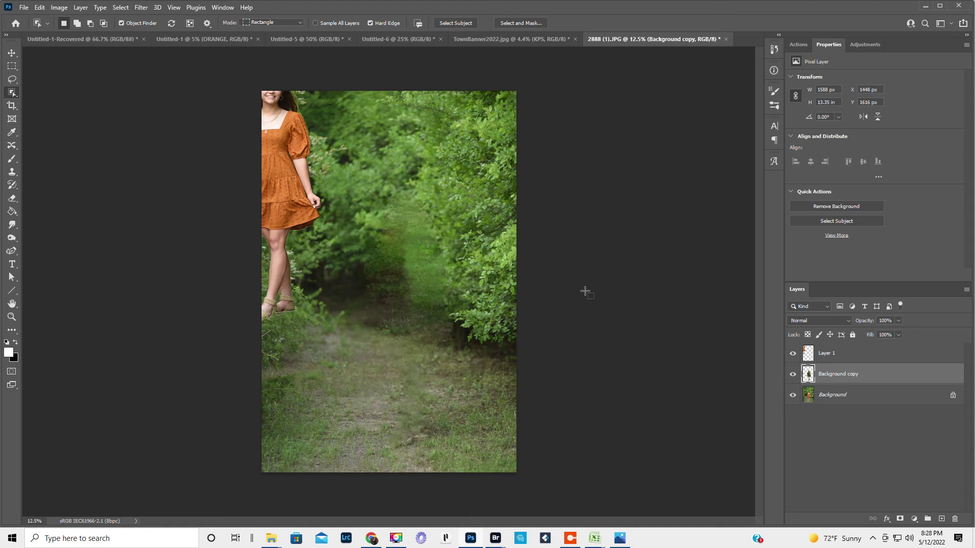
- Move the woman's copy on Layer 1 onto the path, first near the photo's centre, and place it at about X 1451 px, Y 1704 px
{"action": "left_click", "coordinate": [12, 52]}
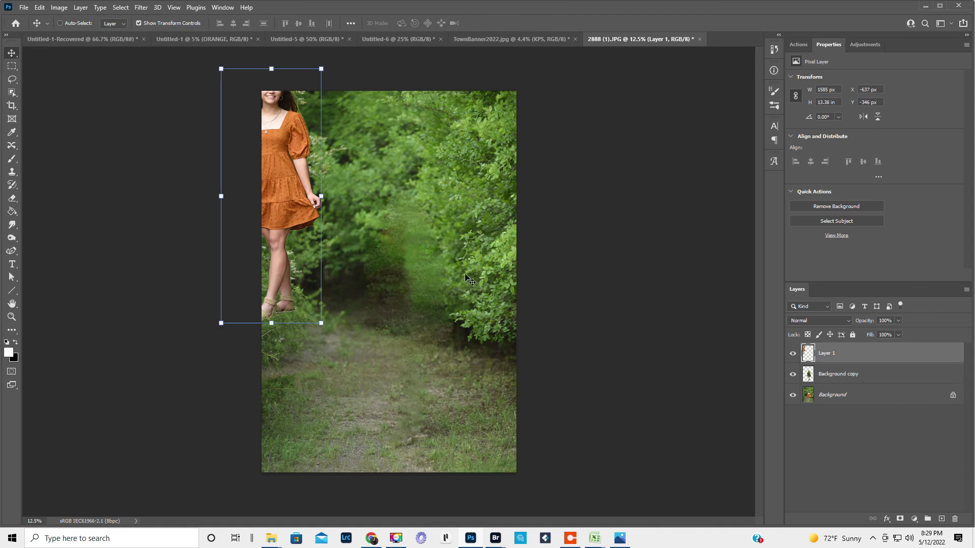
{"action": "left_click_drag", "start_coordinate": [285, 190], "coordinate": [404, 316]}
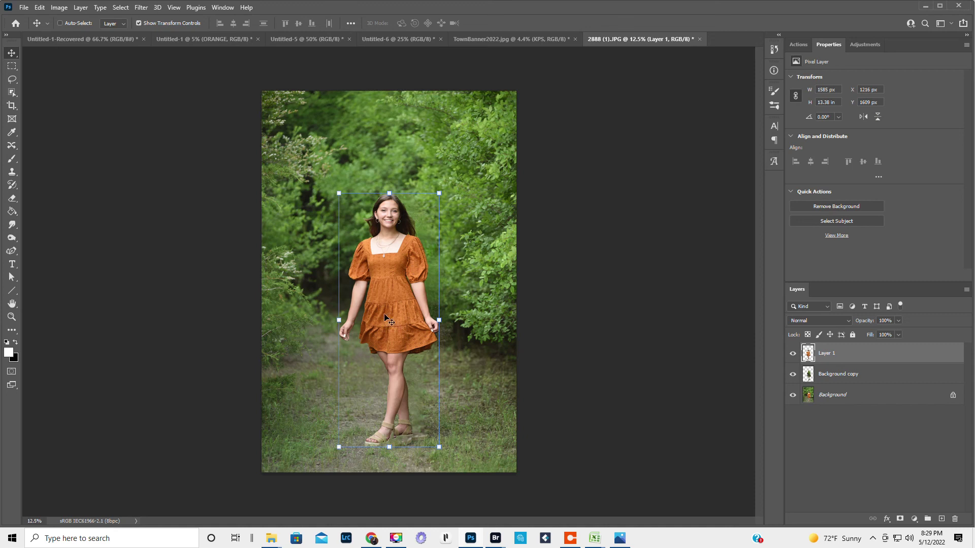
{"action": "mouse_move", "coordinate": [385, 314]}
{"action": "left_mouse_down"}
{"action": "mouse_move", "coordinate": [402, 321]}
{"action": "mouse_move", "coordinate": [388, 314]}
{"action": "left_mouse_up"}
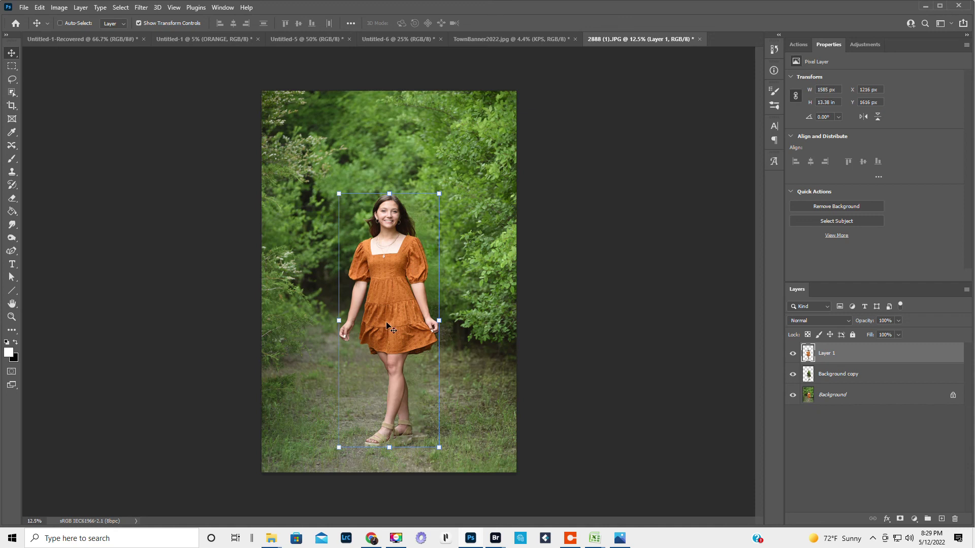
{"action": "left_click_drag", "start_coordinate": [401, 319], "coordinate": [416, 321]}
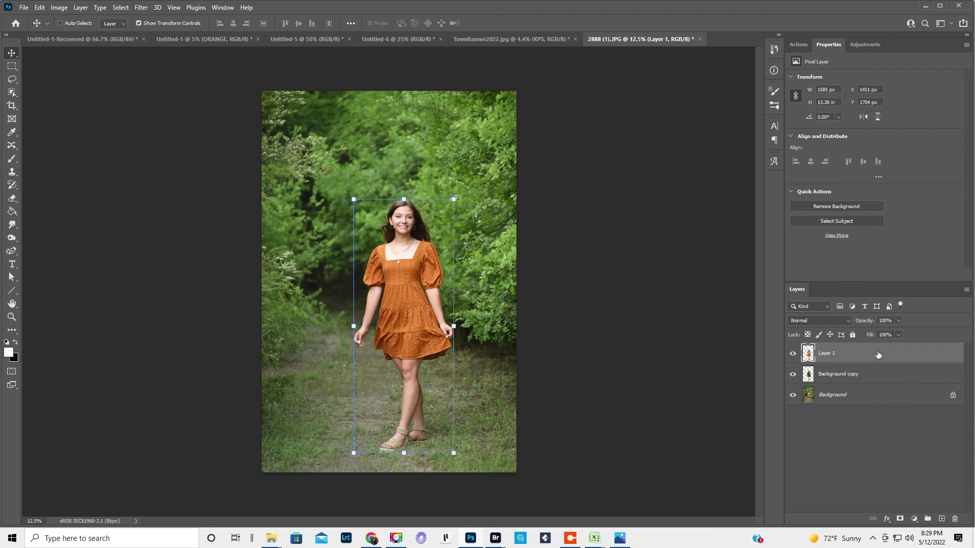
- Delete Layer 1 with the woman's copy and the Background copy layer with the fill
{"action": "key", "text": "Delete"}
{"action": "key", "text": "Delete"}
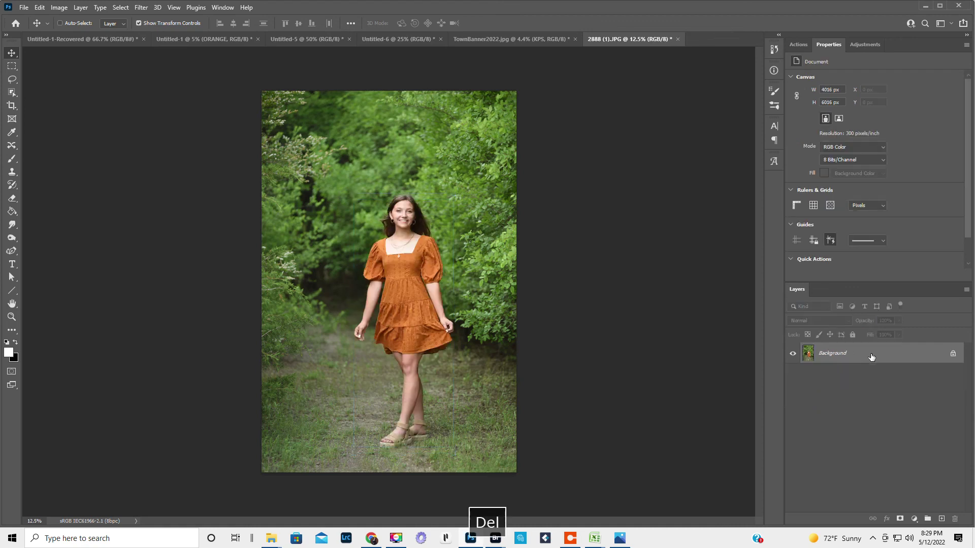